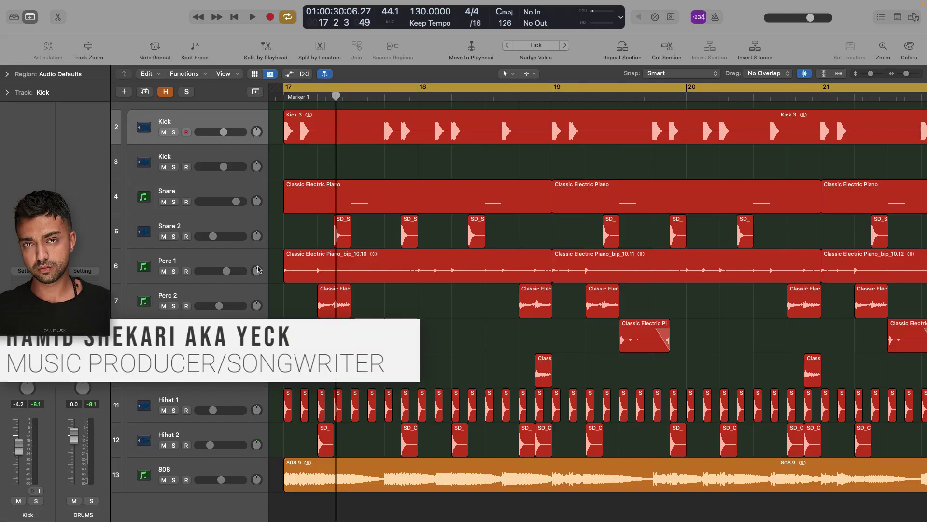
scroll(287, 272, down, 3)
scroll(287, 272, right, 3)
scroll(287, 272, left, 1)
scroll(287, 272, left, 1)
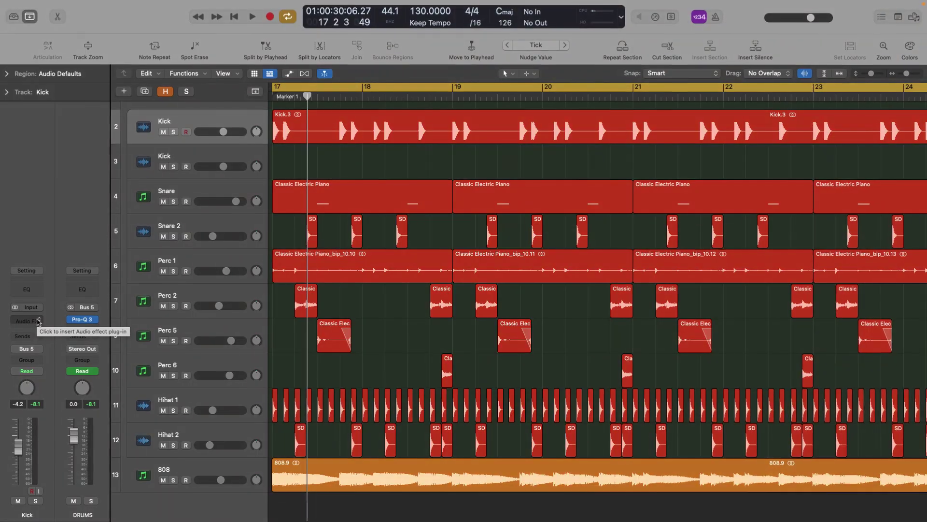
Insert Pro-Q 3 on the Kick channel with a low cut at about 62 Hz and a high cut at about 9.1 kHz
click(37, 321)
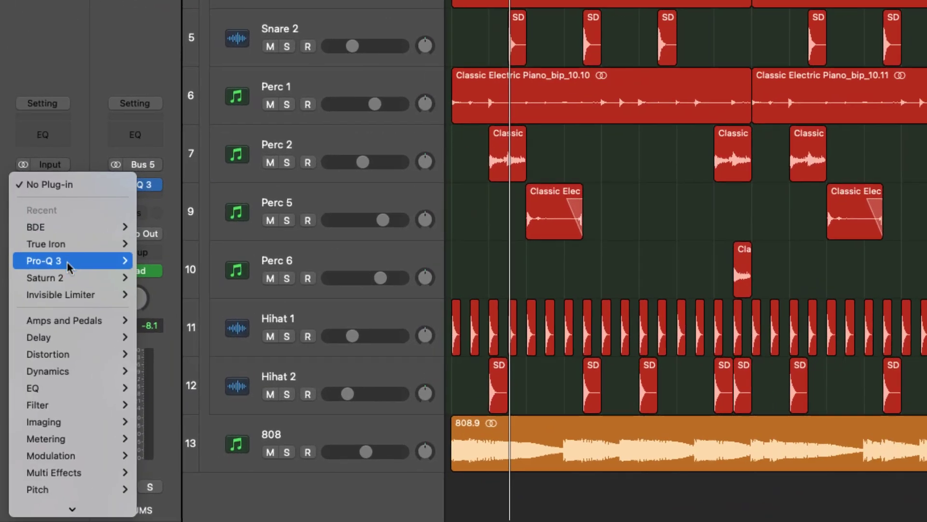
click(67, 263)
click(384, 187)
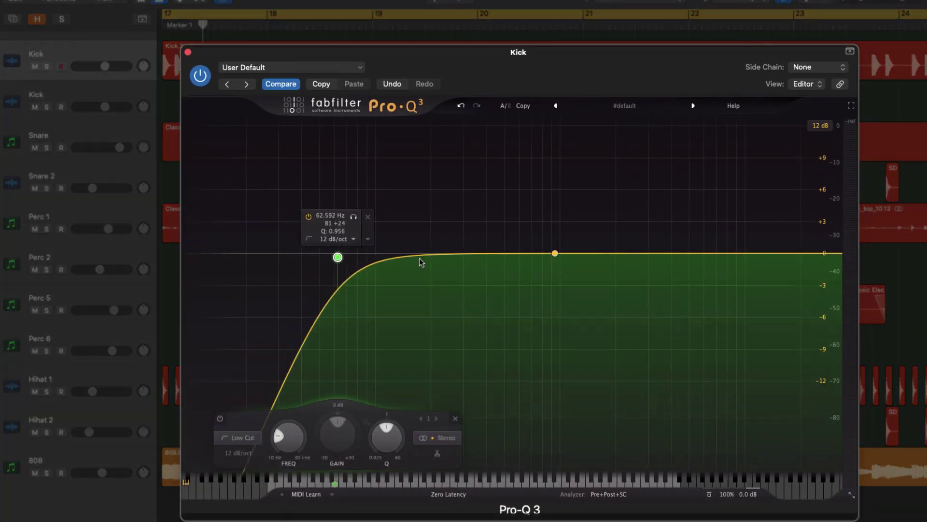
drag(836, 254, 738, 248)
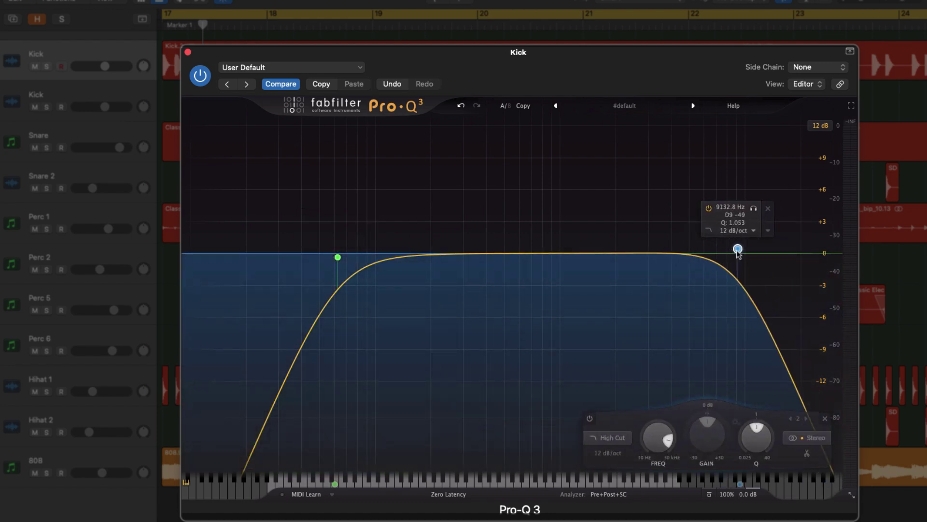
Add resonance to the Kick EQ's low cut and to its high cut at about 9.8 kHz with Q 1.73, and close Pro-Q 3
drag(338, 257, 340, 215)
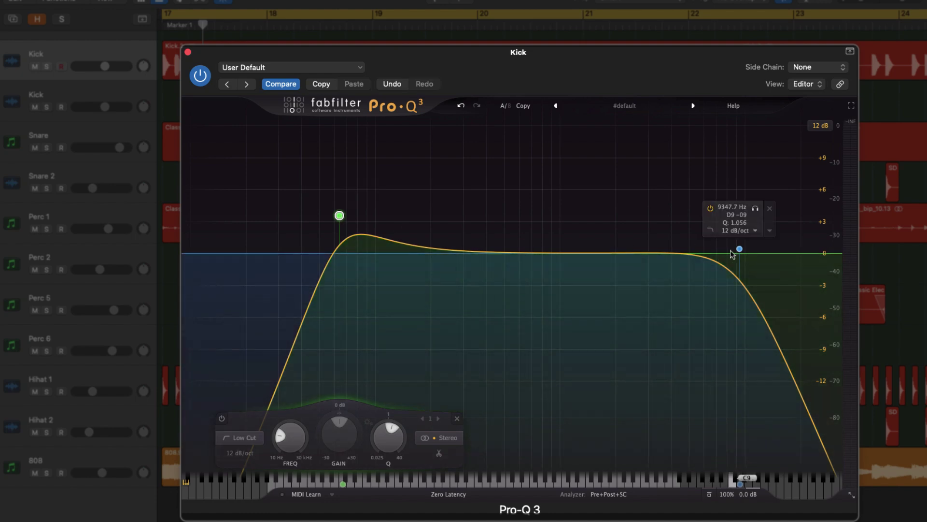
drag(740, 251, 744, 205)
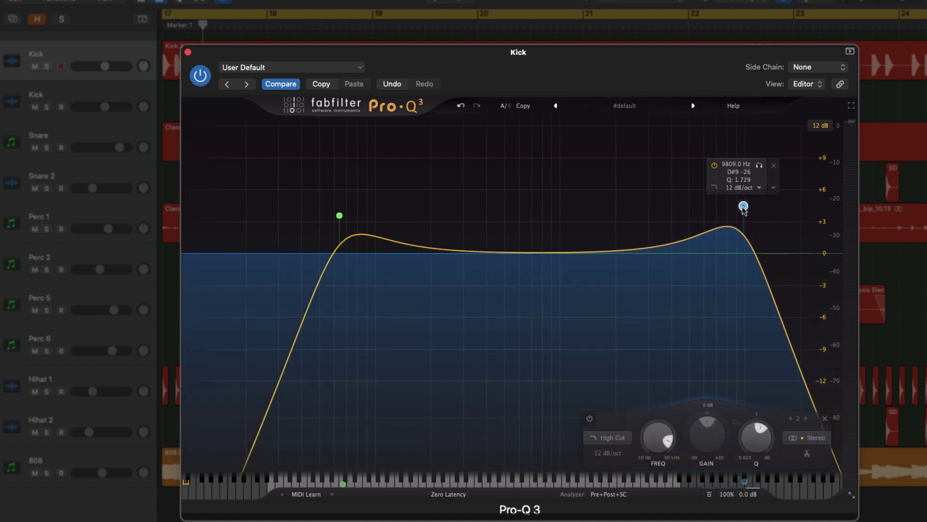
click(188, 52)
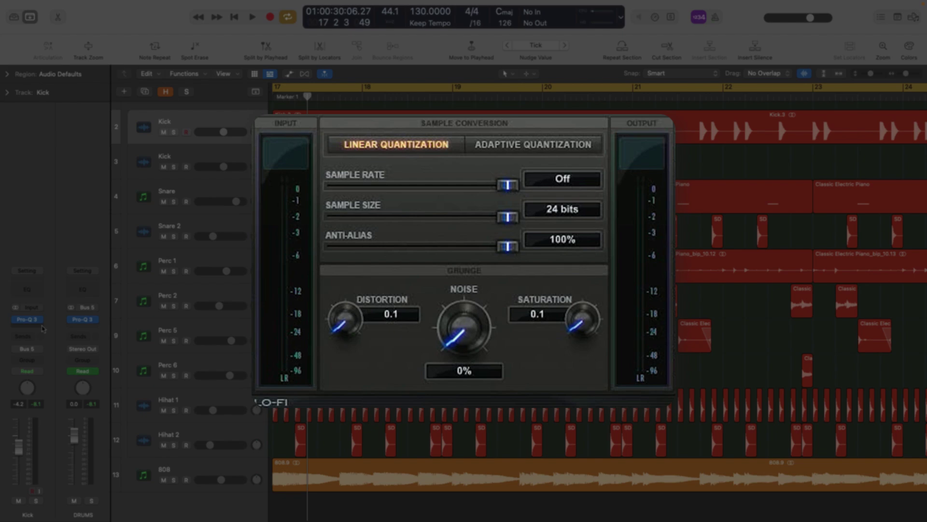
Insert the True Iron plug-in on the Kick channel below Pro-Q 3
click(43, 328)
click(9, 317)
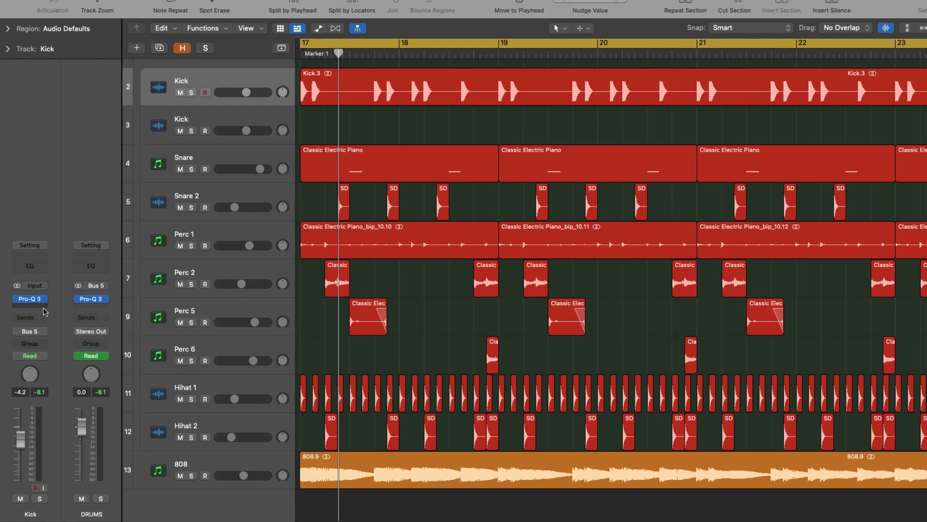
click(32, 322)
mouse_move(42, 240)
click(147, 242)
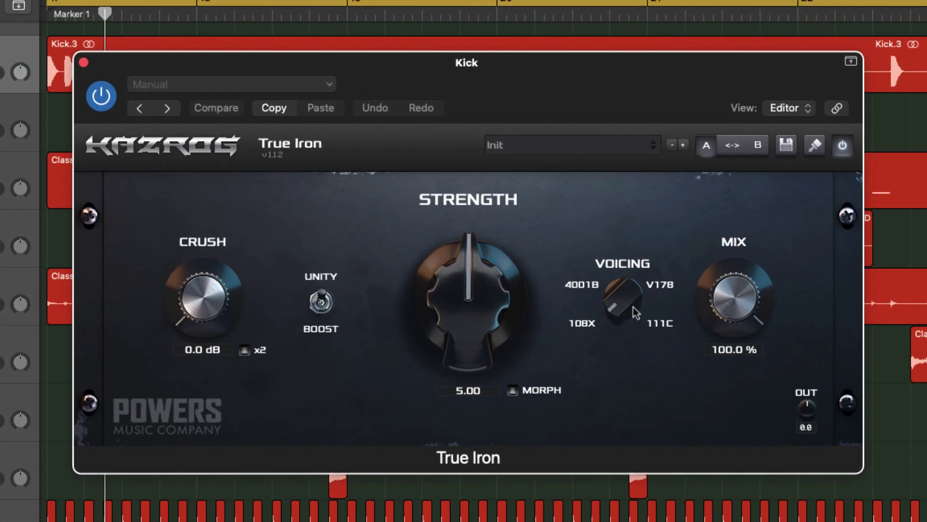
Set the Kick's True Iron to 111C voicing, 5.70 strength and 1.8 dB crush, and close it
click(642, 305)
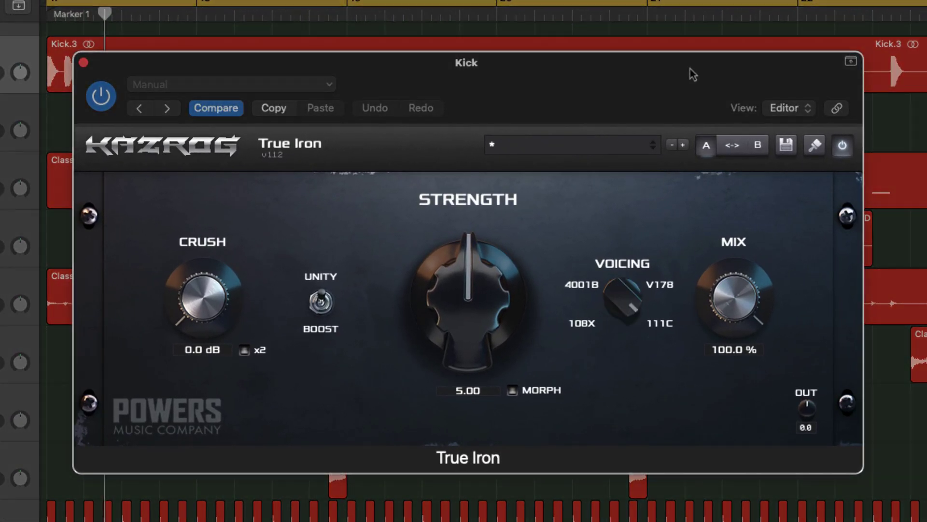
drag(454, 340, 481, 299)
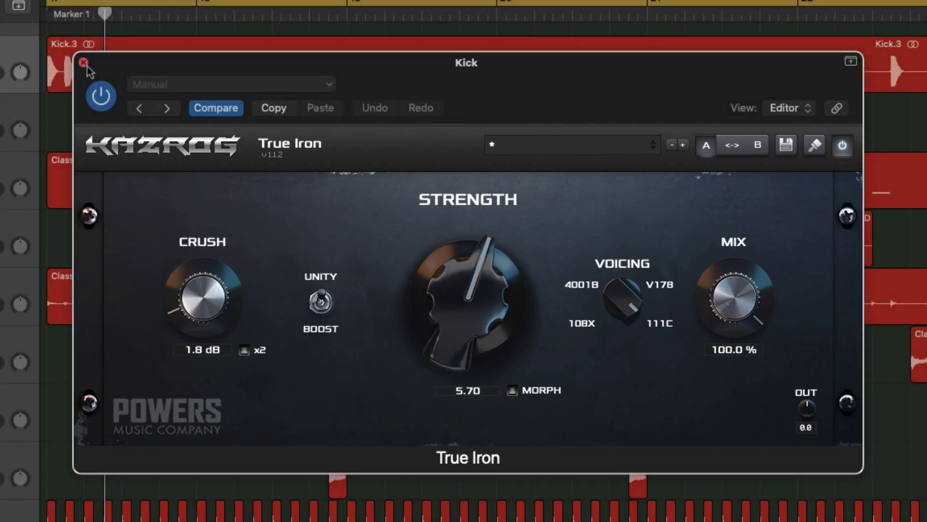
click(83, 62)
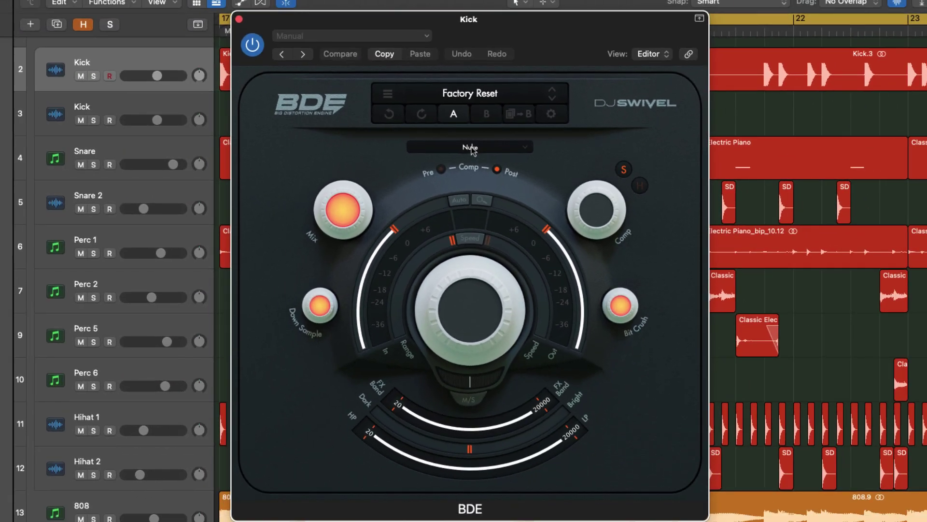
Set the distortion type of the Kick's BDE plug-in to Napalm and close it
click(381, 150)
click(474, 177)
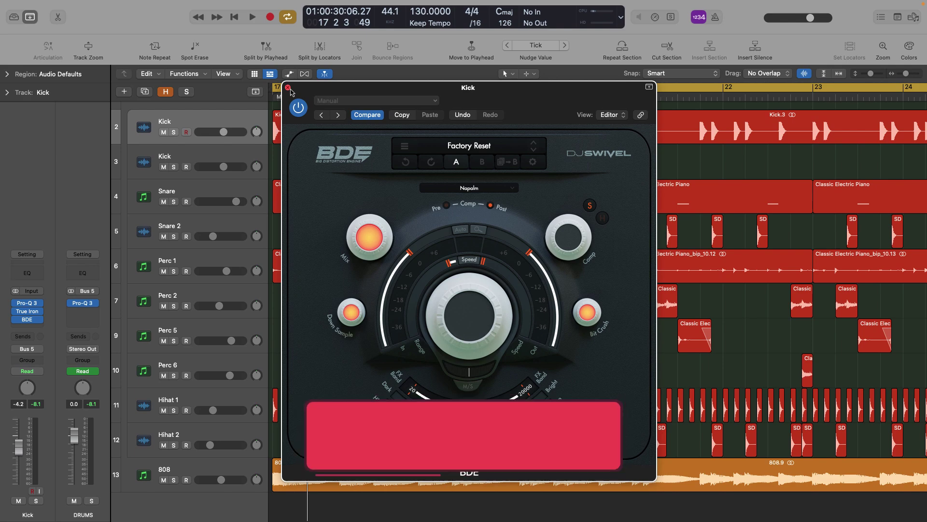
click(288, 87)
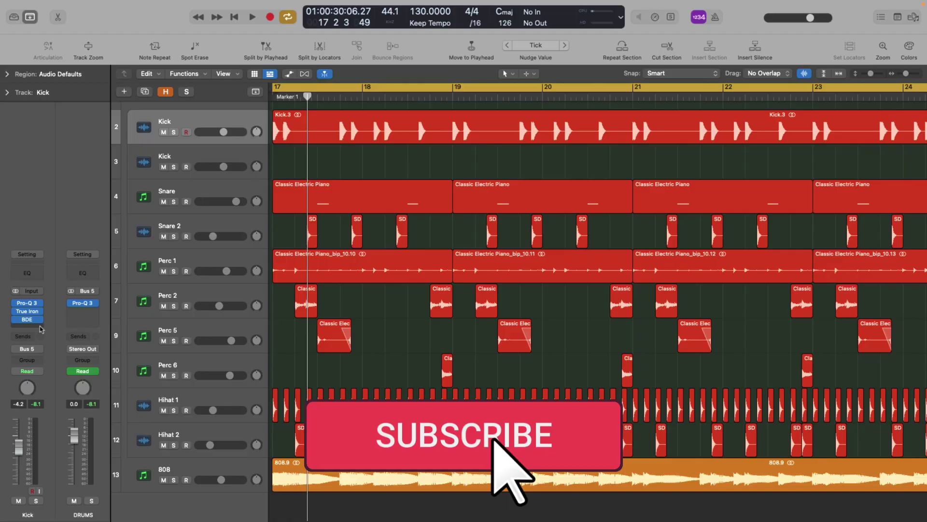
Insert Saturn 2 on the Kick channel below BDE, using Warm Tape at 32.6% drive on the low band of a two-band split
click(39, 319)
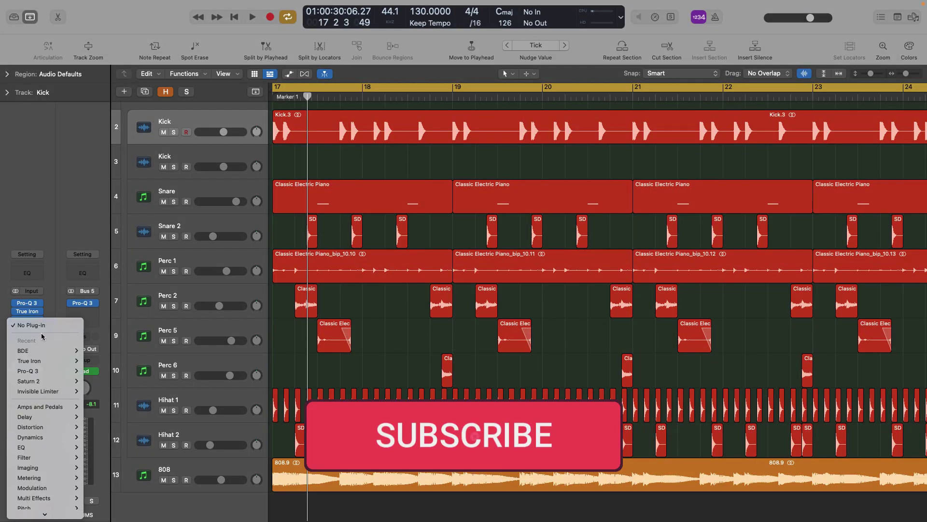
mouse_move(40, 381)
click(106, 381)
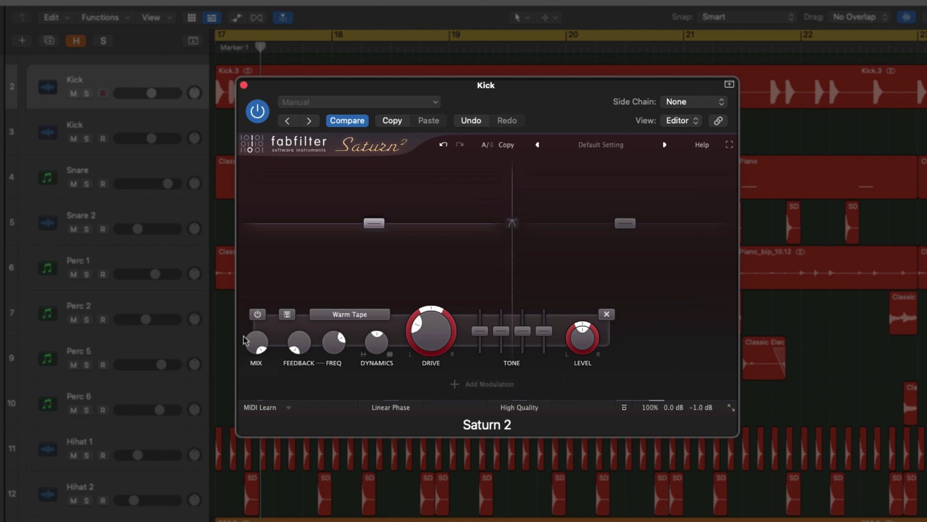
mouse_move(250, 339)
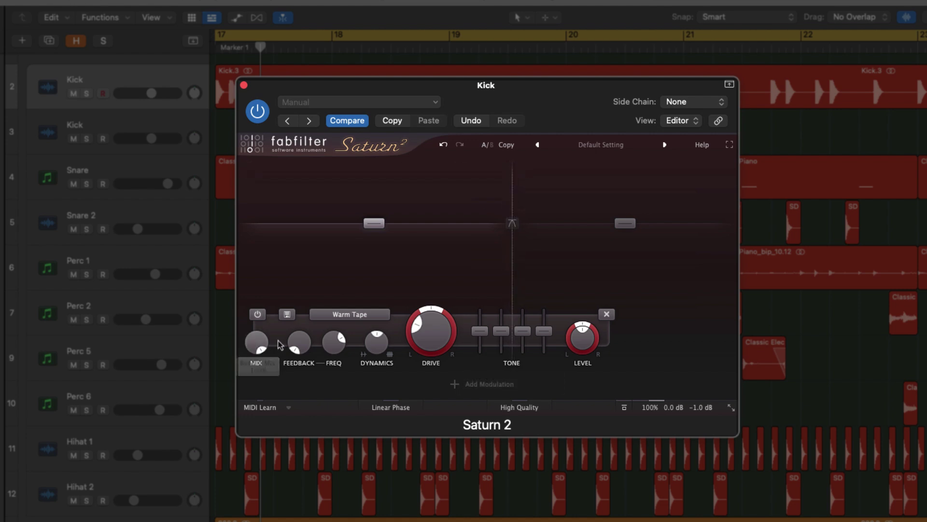
mouse_move(412, 333)
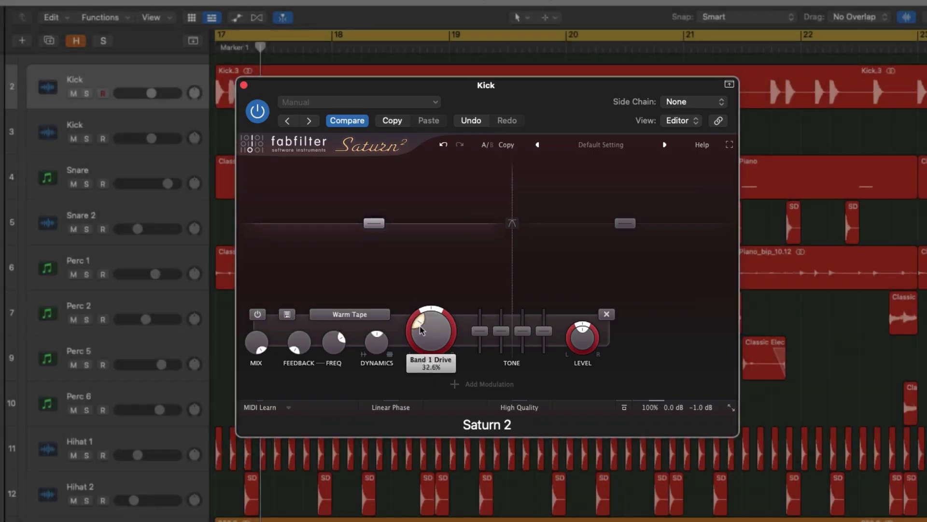
key(space)
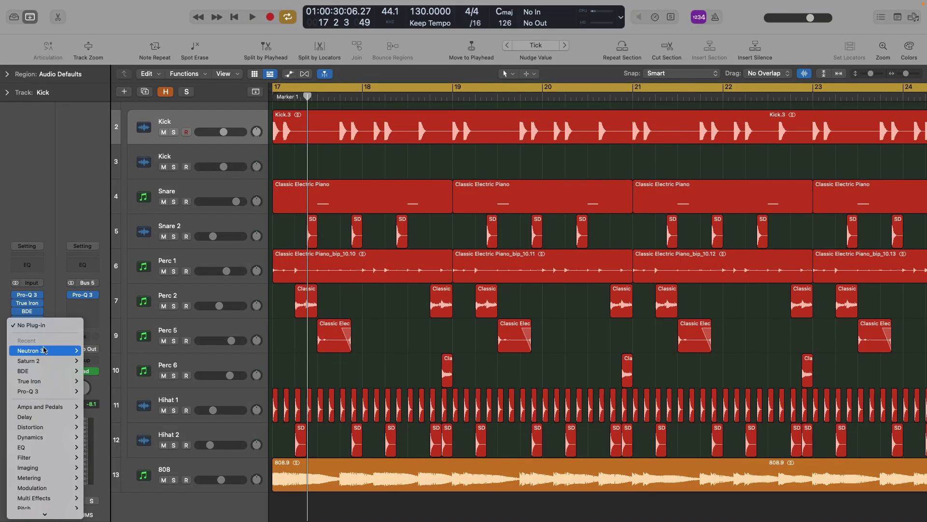
Insert Neutron 3 below Saturn 2 on the Kick channel and add another module after its Equalizer
click(43, 351)
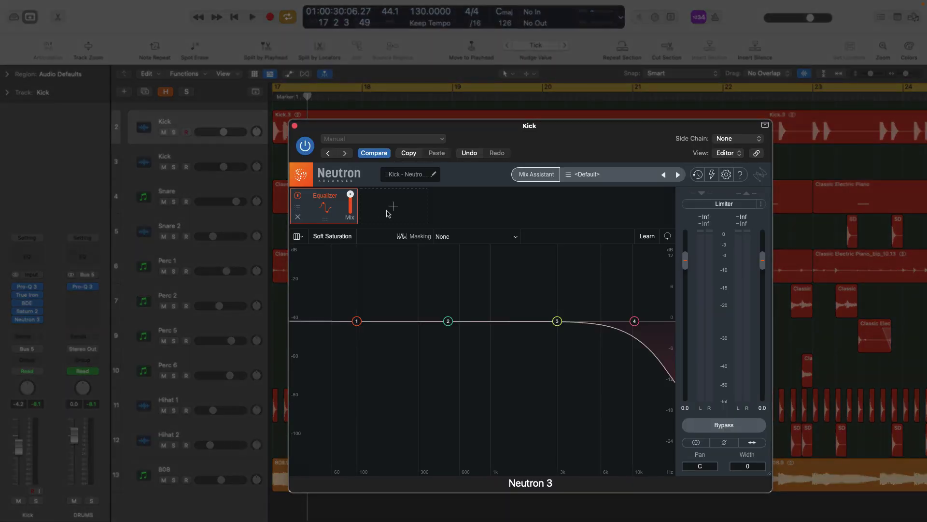
click(390, 209)
click(389, 304)
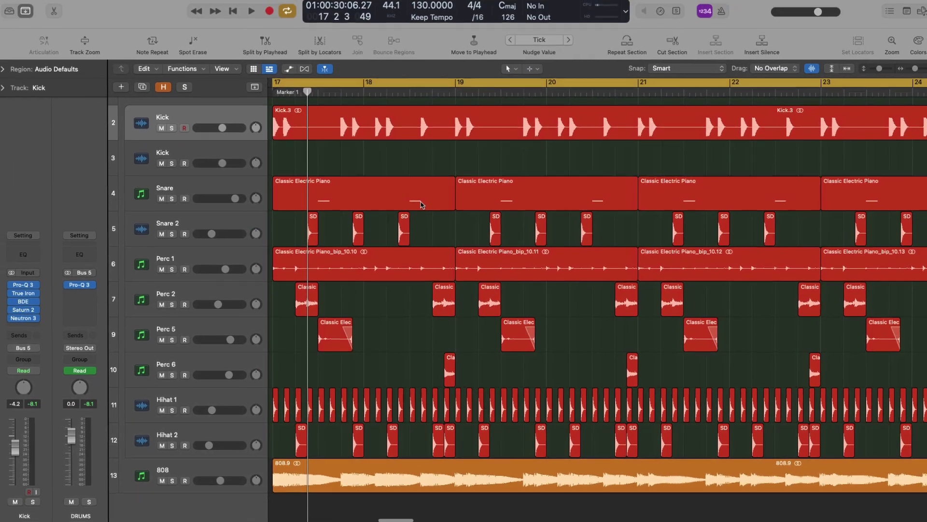
Insert Pro-Q 3 on the Bus 22 aux channel, add a low-cut filter reaching into the mids, and close it
scroll(420, 208, left, 1)
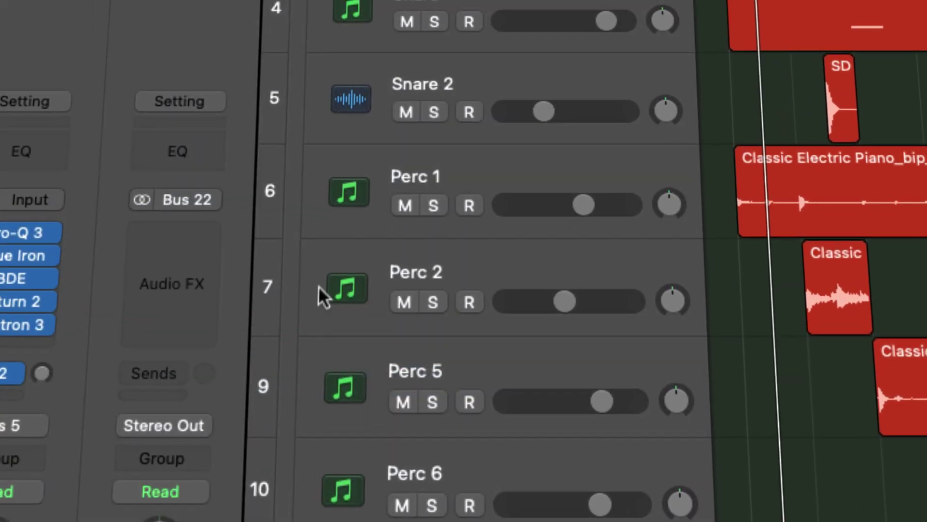
click(200, 233)
click(215, 328)
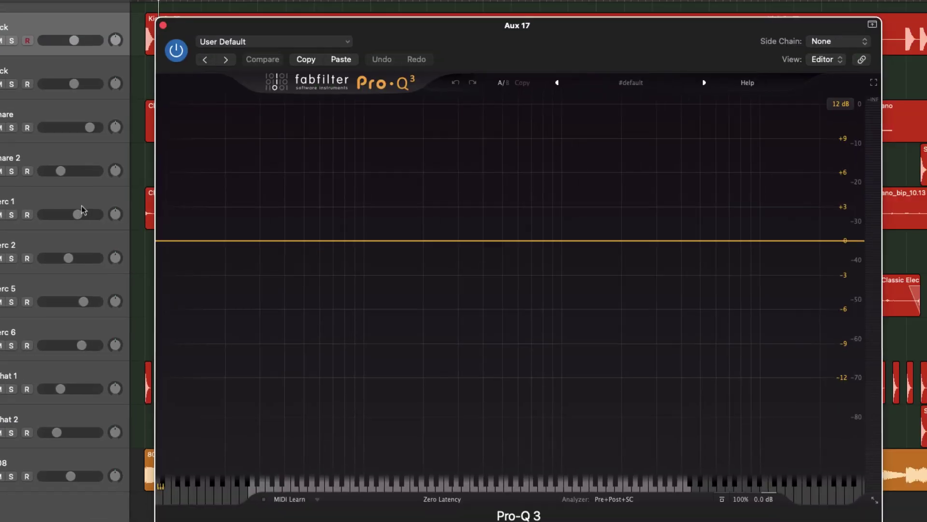
drag(161, 240, 524, 235)
click(152, 29)
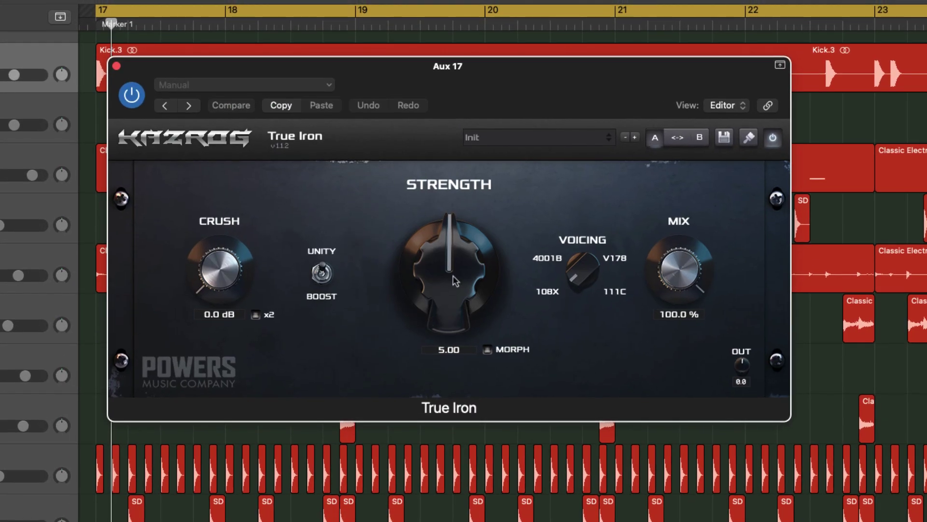
Raise the strength of True Iron on the Bus 22 aux slightly and toggle solo on the Kick channel to compare
drag(458, 237, 478, 237)
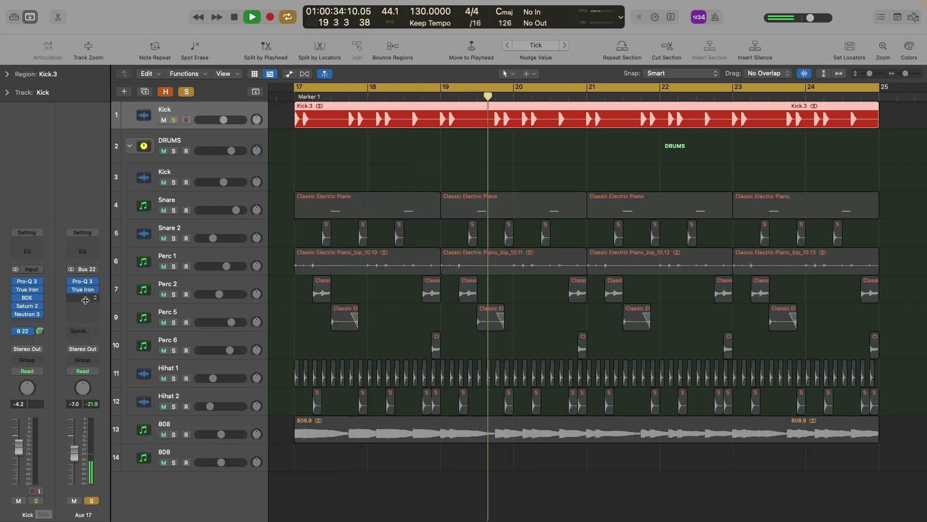
click(41, 501)
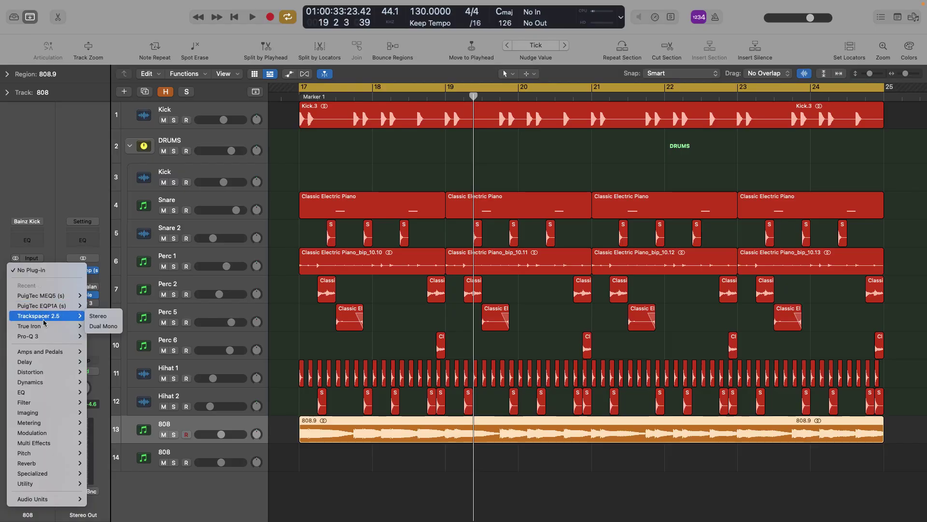
Insert Trackspacer 2.5 on the 808 channel, side-chained to Audio 7, with the high-cut at about 274 Hz
click(38, 316)
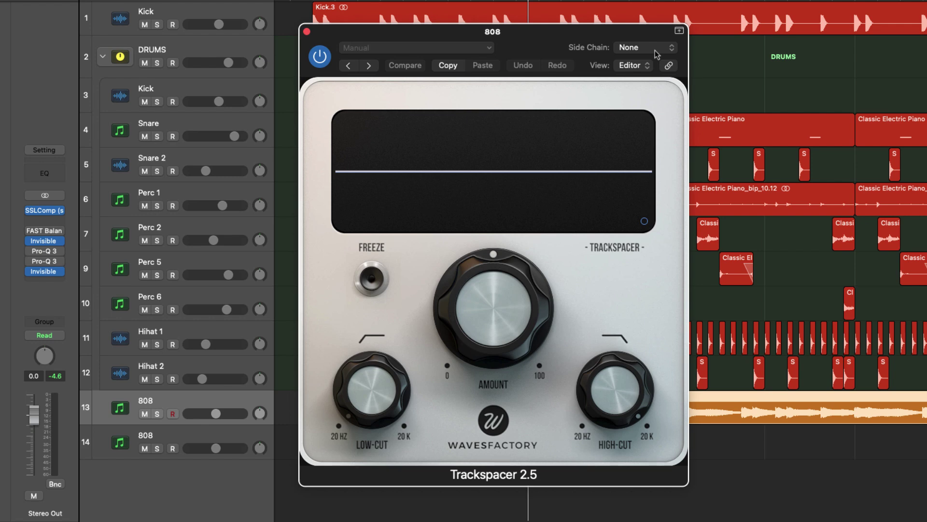
click(656, 51)
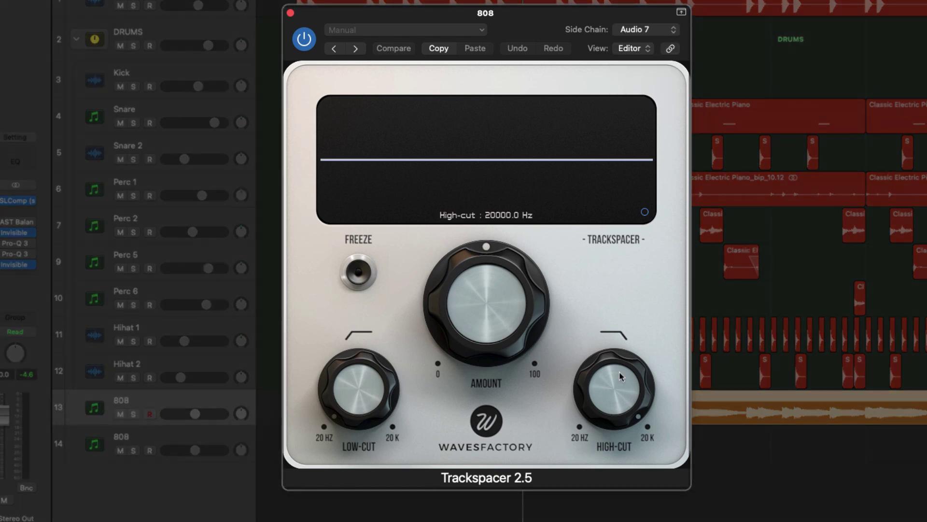
drag(621, 377, 620, 393)
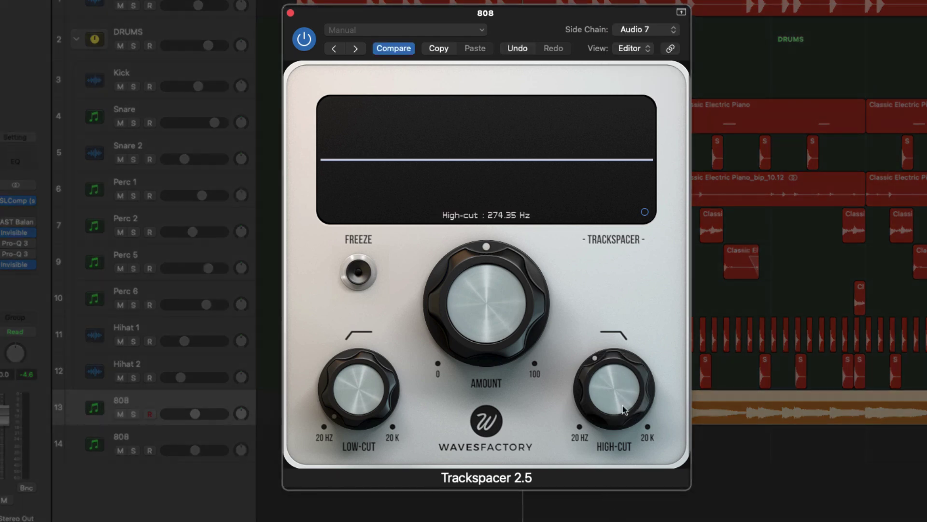
Lower the 808's Trackspacer amount to about the nine-o'clock position and stop playback
drag(490, 296, 475, 386)
drag(489, 274, 489, 282)
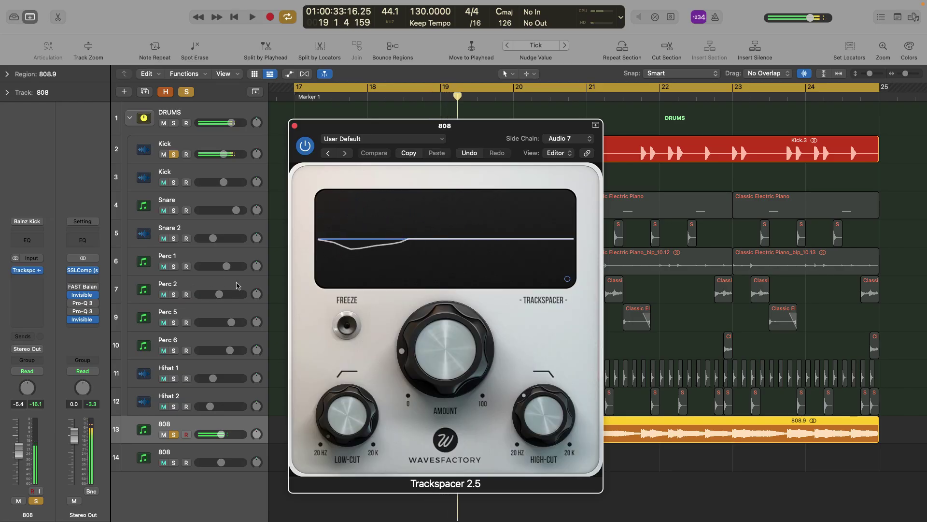
key(space)
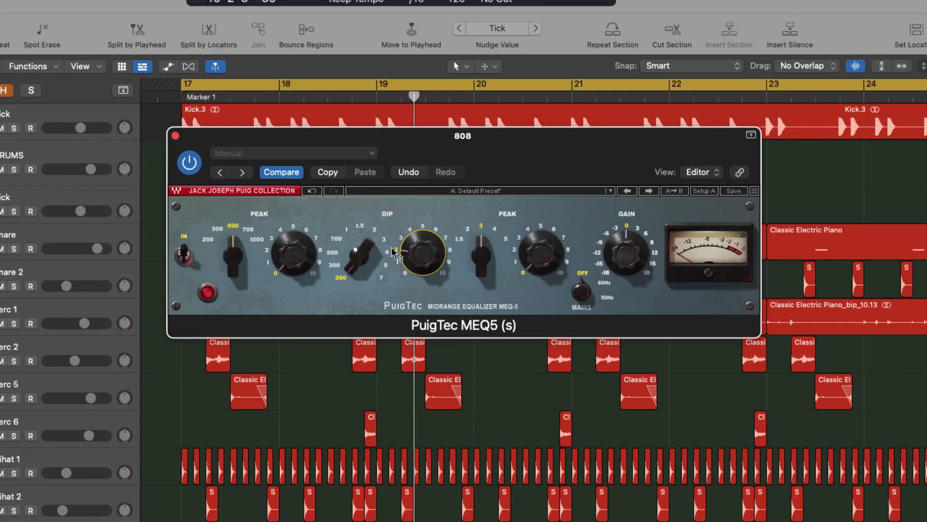
Insert True Iron on the 808 channel below the PuigTec MEQ5
mouse_move(298, 235)
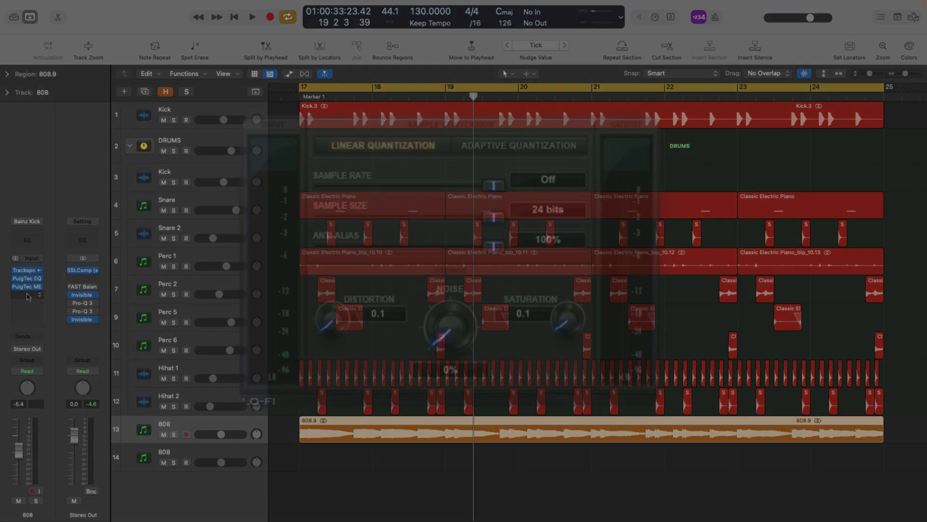
click(29, 294)
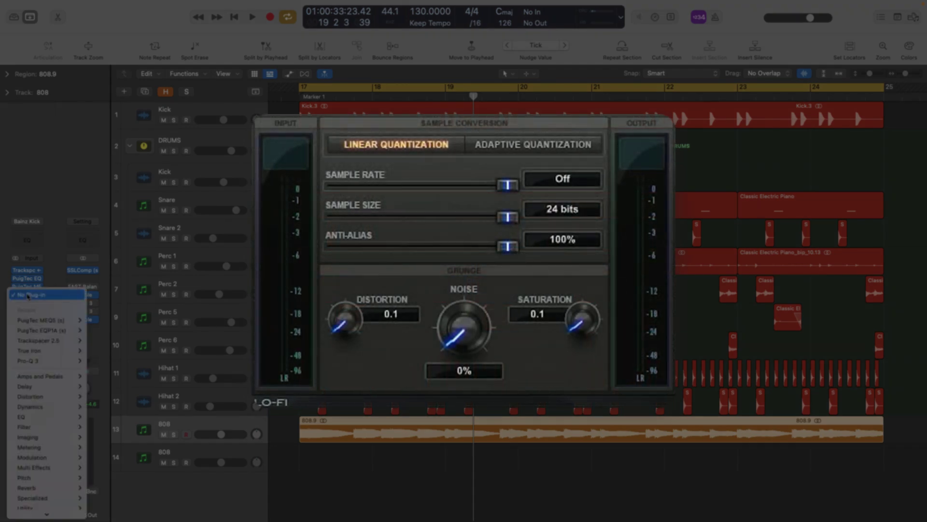
click(27, 295)
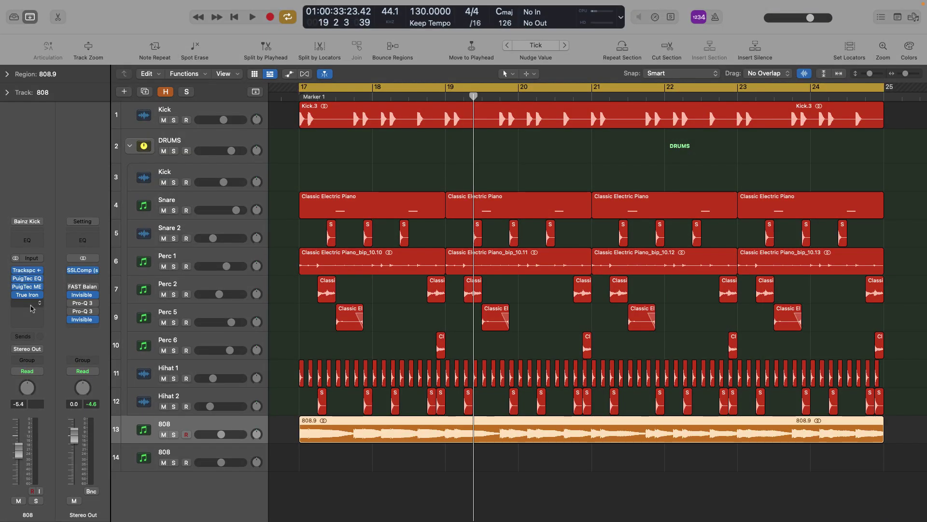
Insert Ozone 11 Exciter on the 808 channel below True Iron and set its low band to Dual Triode
click(30, 304)
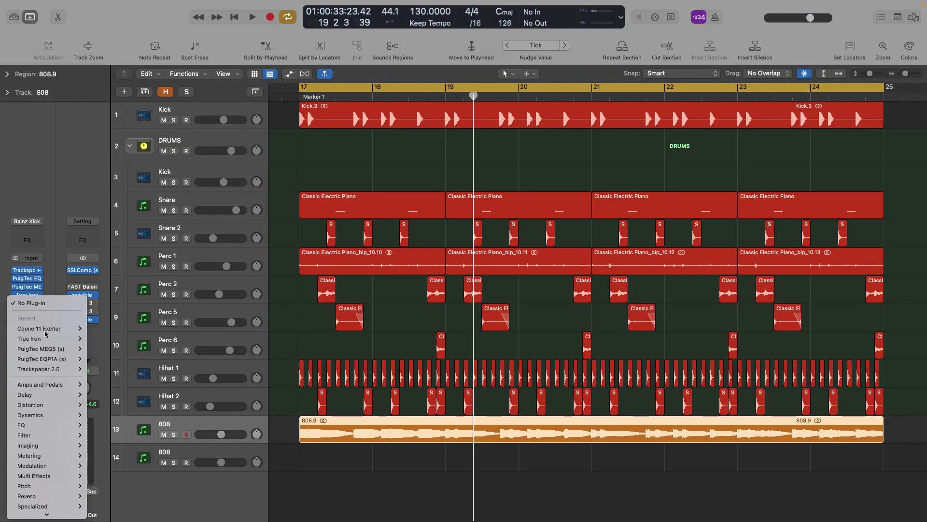
click(98, 329)
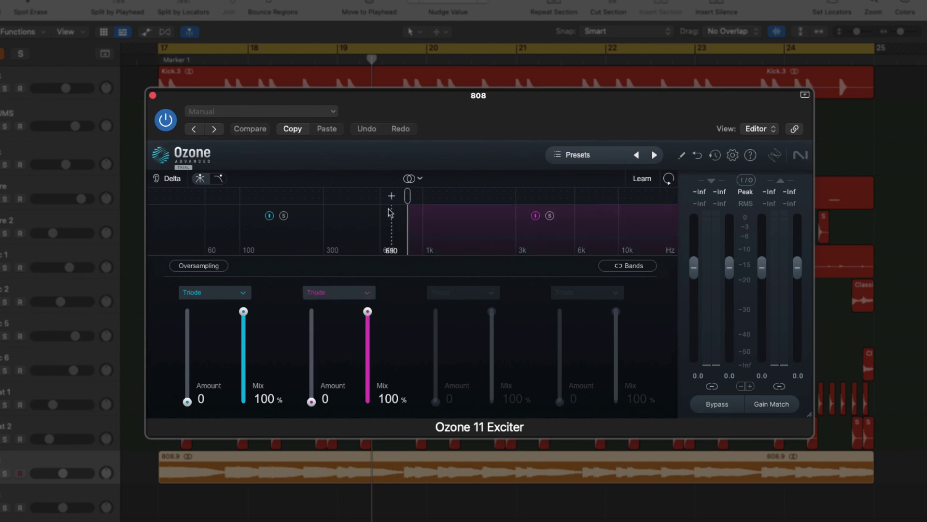
click(230, 296)
click(214, 383)
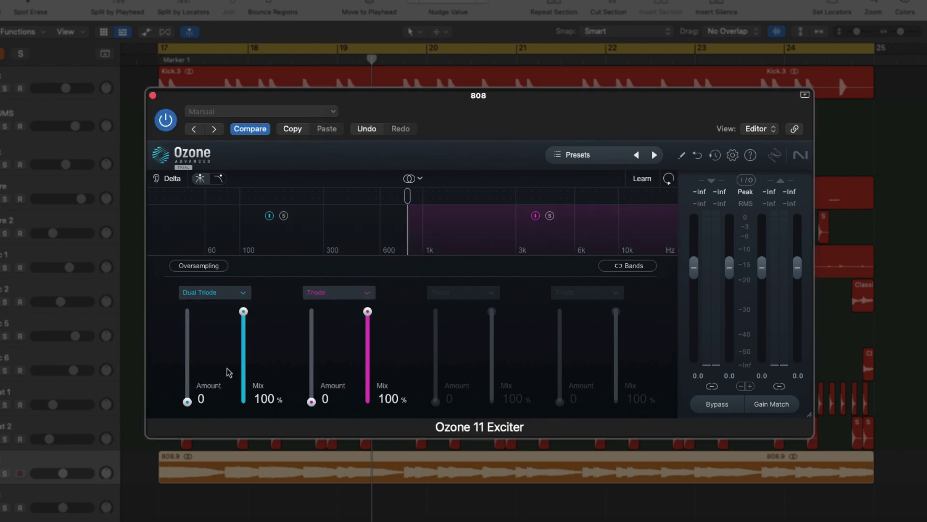
Set the Exciter's low band to an amount of 4.0 and a mix of 30.7% while auditioning, and close the plug-in
drag(187, 402, 187, 375)
drag(244, 312, 243, 374)
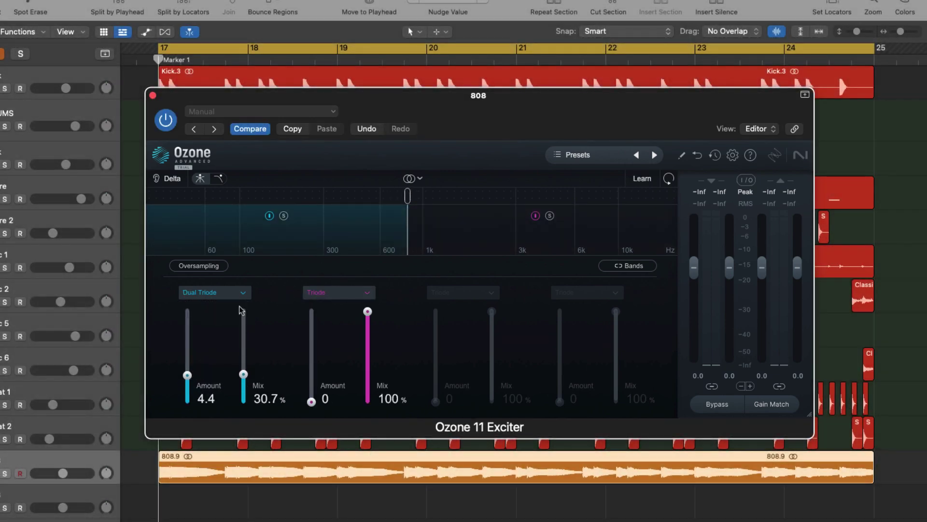
key(space)
drag(187, 375, 187, 377)
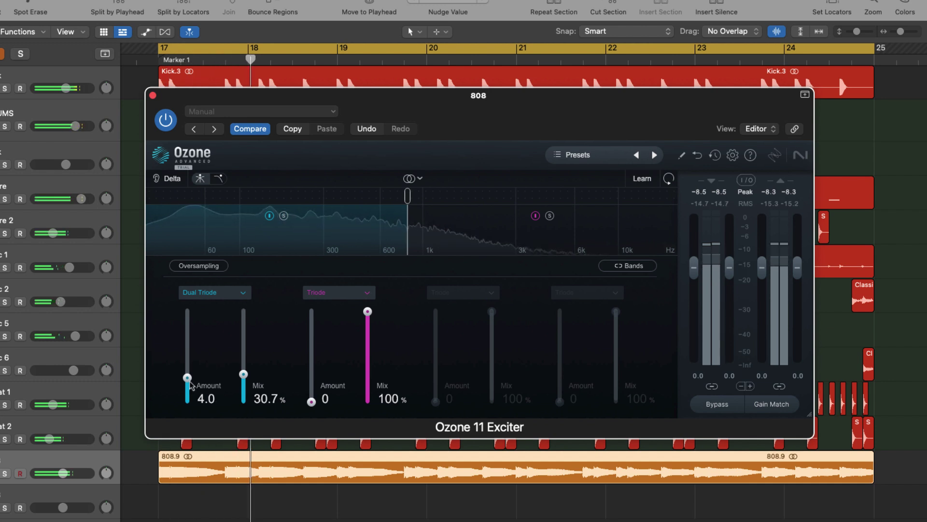
click(153, 96)
Insert Spectre on the 808 channel, boosting the second band 4.12 dB at 49.70 Hz and the fourth 4.52 dB at 6.91 kHz
click(42, 313)
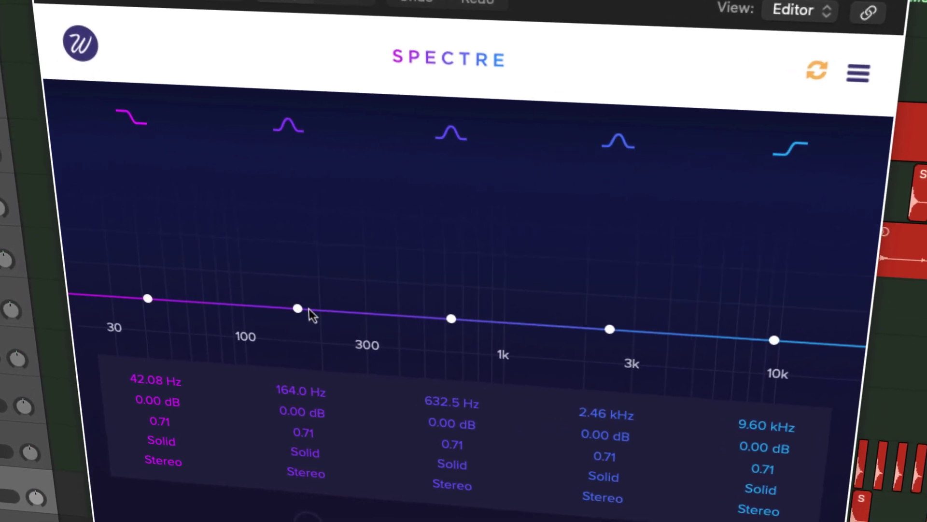
click(295, 308)
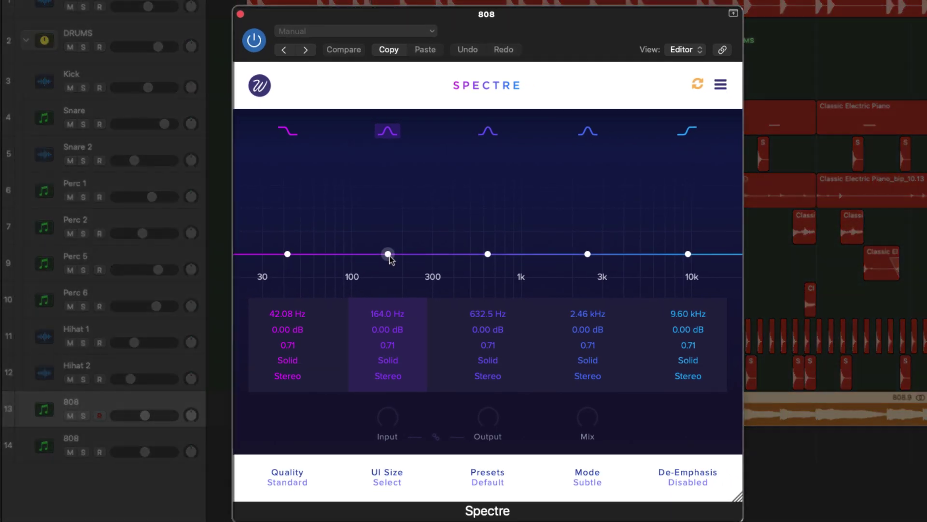
drag(389, 256, 305, 199)
drag(587, 254, 665, 216)
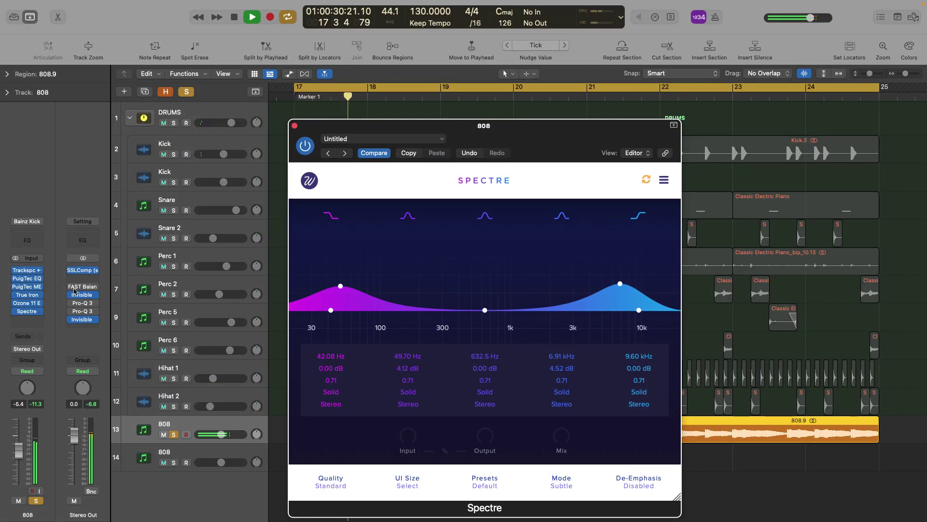
click(295, 126)
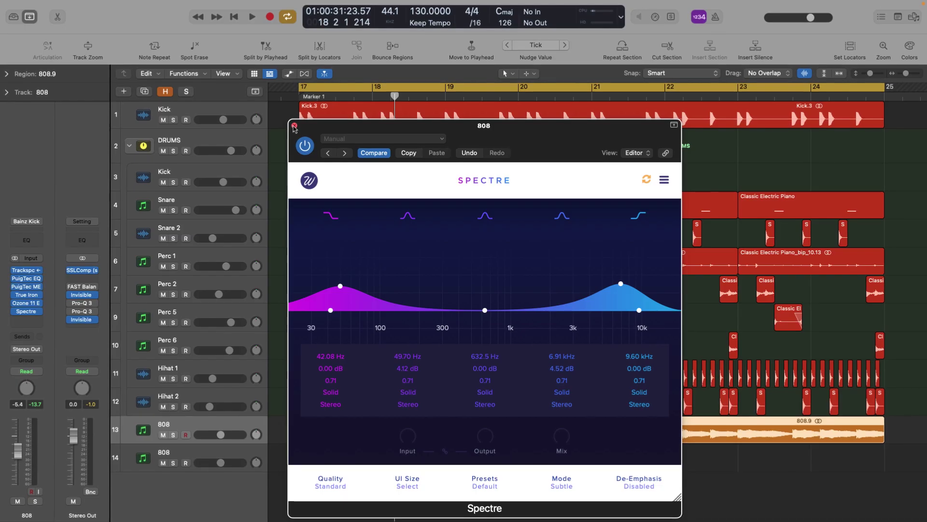
click(295, 126)
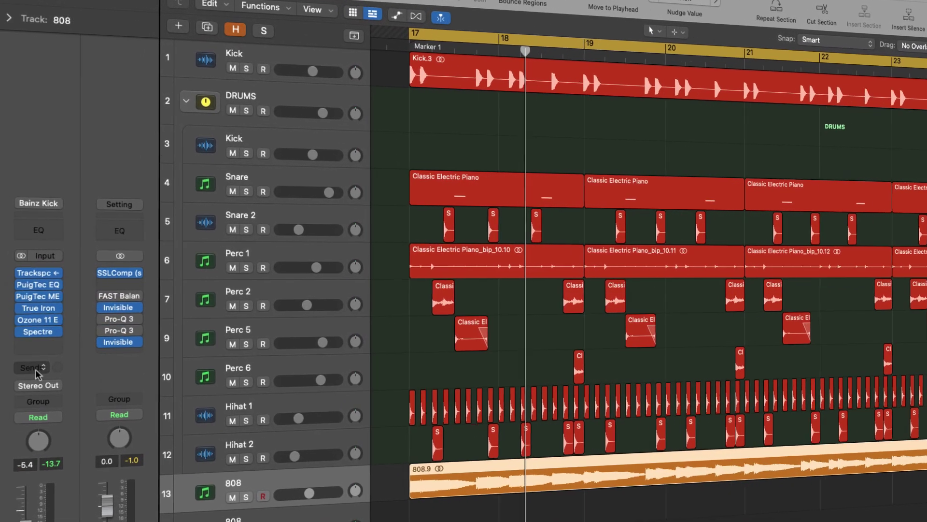
Send the 808 to Bus 26 and insert bx_greenscreamer on the new aux channel
click(16, 357)
mouse_move(30, 374)
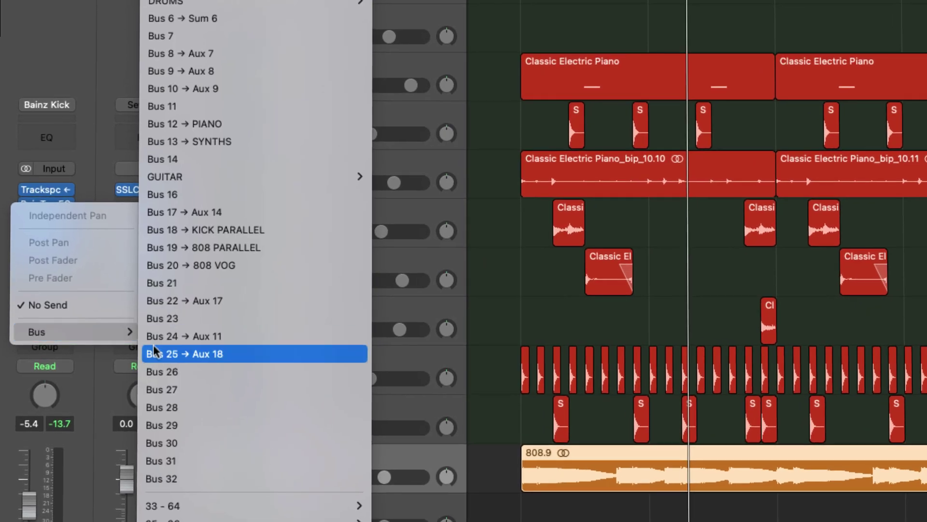
click(217, 372)
click(165, 188)
click(236, 193)
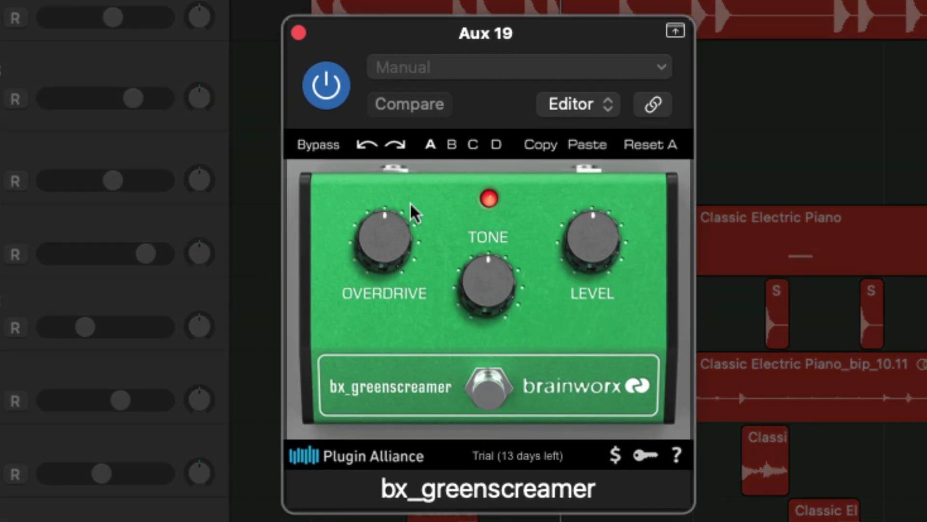
Raise bx_greenscreamer's overdrive to about two o'clock and adjust its tone, and insert SSLGChannel below Pro-Q 3 on the aux
drag(410, 202, 405, 190)
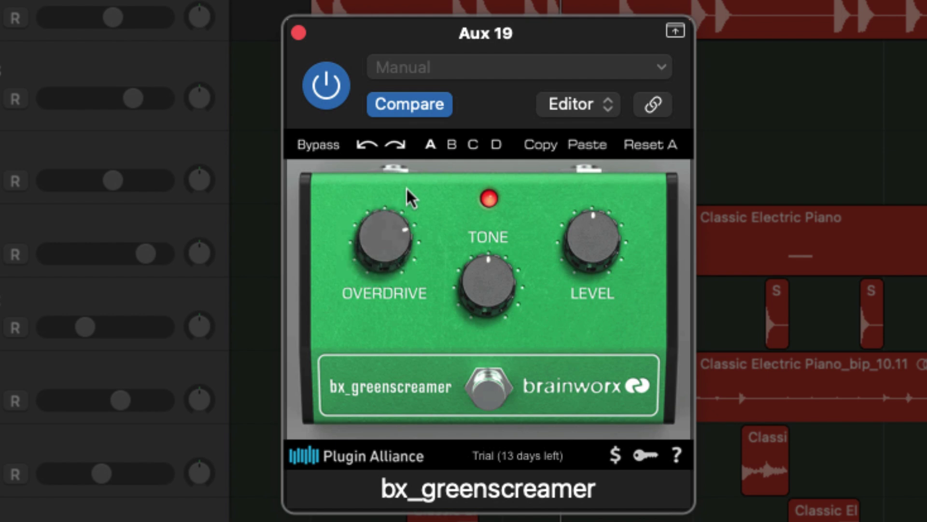
drag(460, 280, 480, 259)
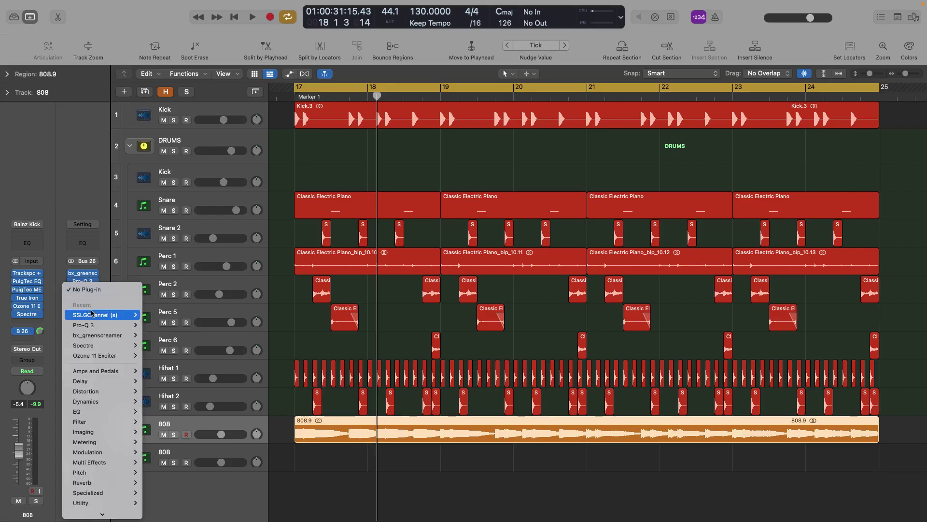
click(92, 315)
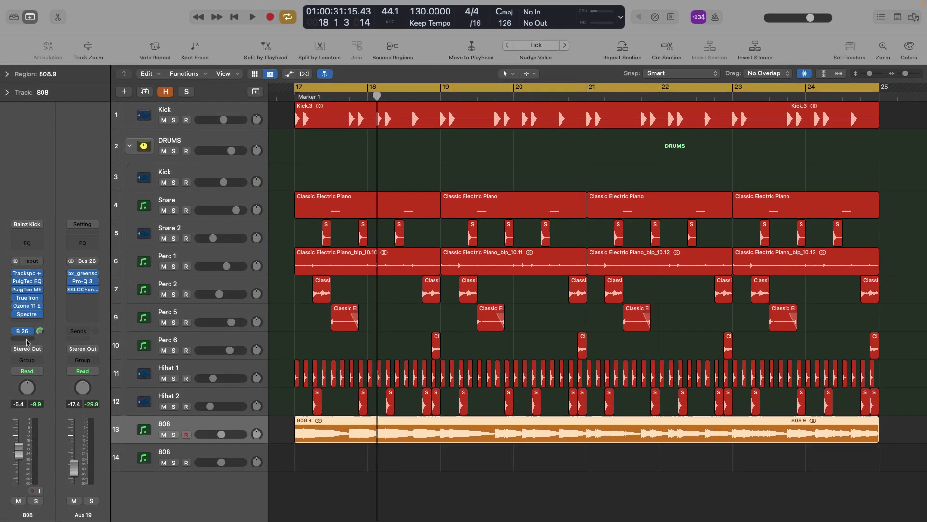
Solo the Bus 26 aux to audition the parallel 808 distortion, and stop playback and clear the solo
click(91, 500)
key(space)
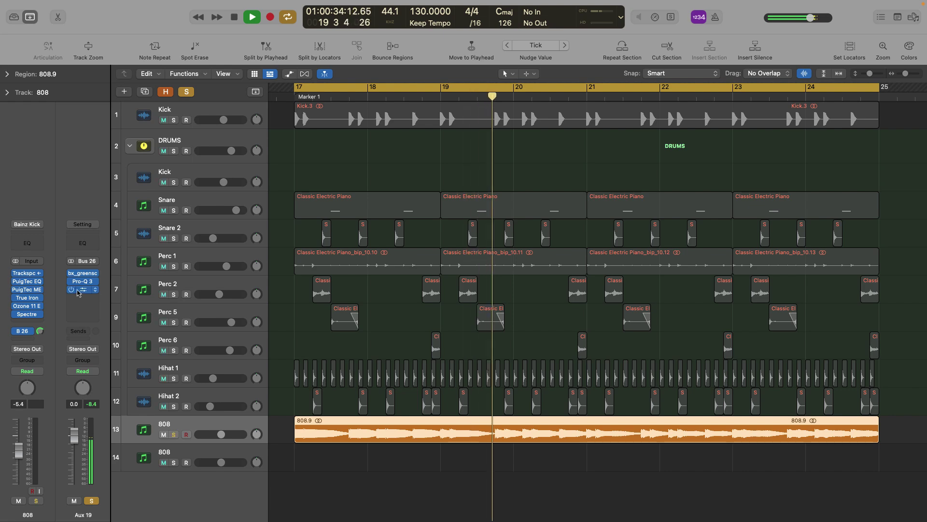
key(space)
key(s)
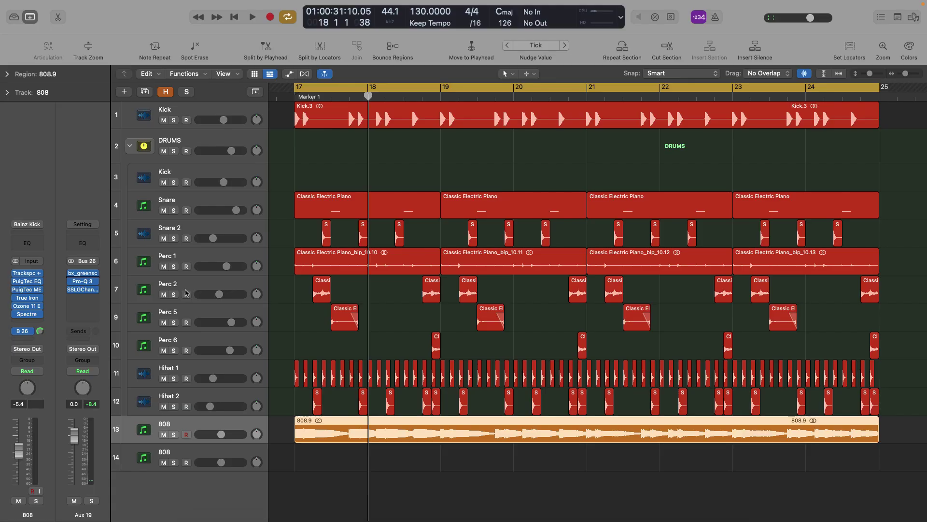
Send the 808 to Bus 27, with MaxxBass inserted on the new aux and its crossover frequency lowered slightly
click(22, 331)
click(93, 384)
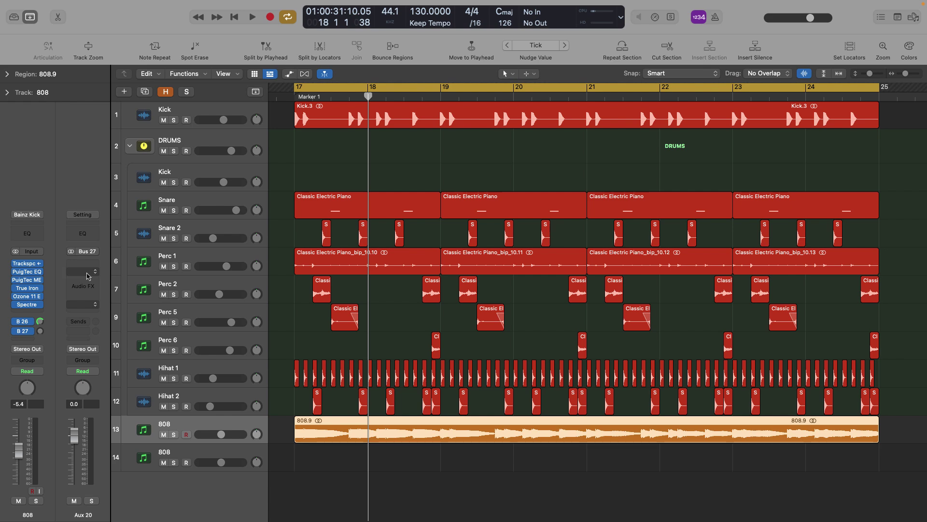
click(86, 273)
mouse_move(128, 493)
mouse_move(162, 497)
click(282, 241)
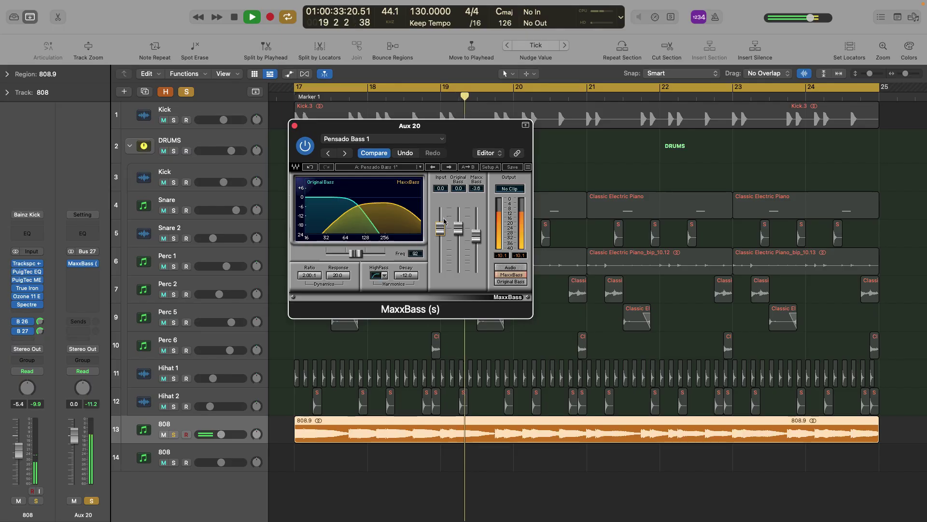
drag(354, 253, 345, 254)
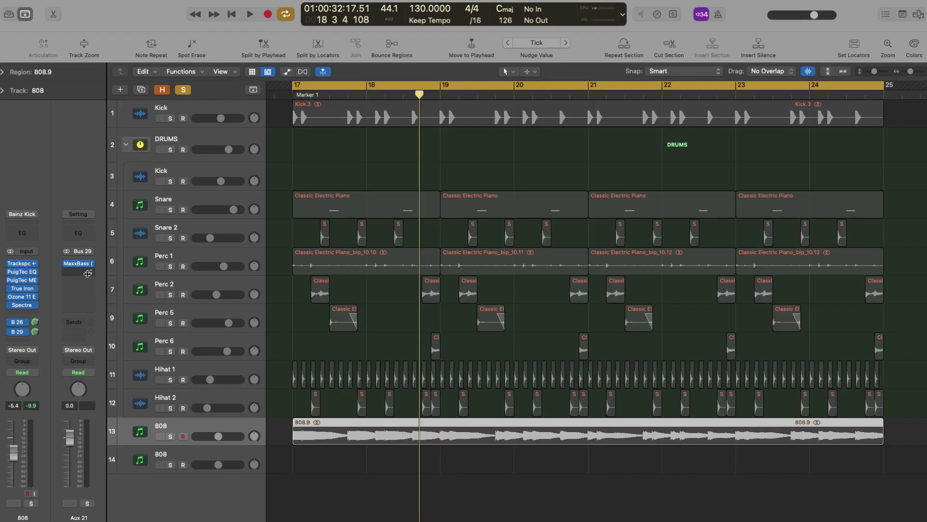
Insert Pro-C 2 below MaxxBass on the Bus 29 aux
click(92, 275)
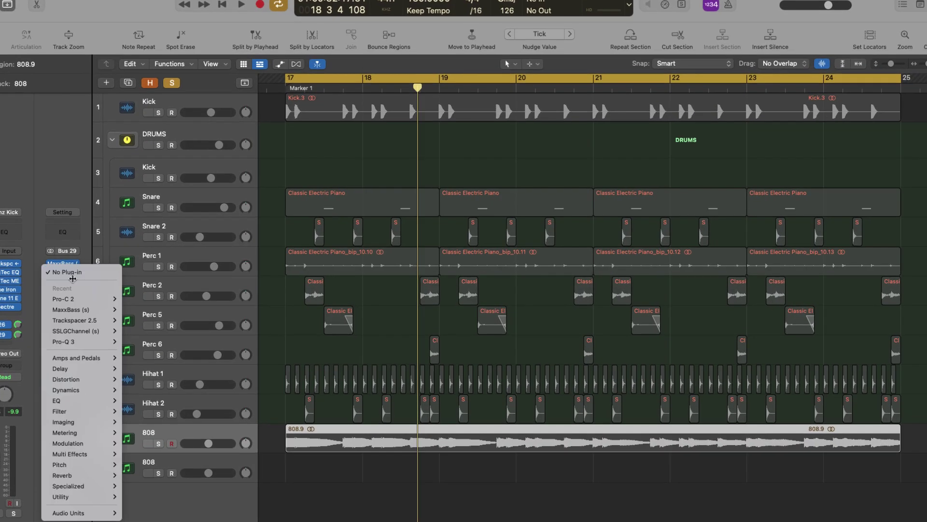
mouse_move(77, 300)
click(139, 298)
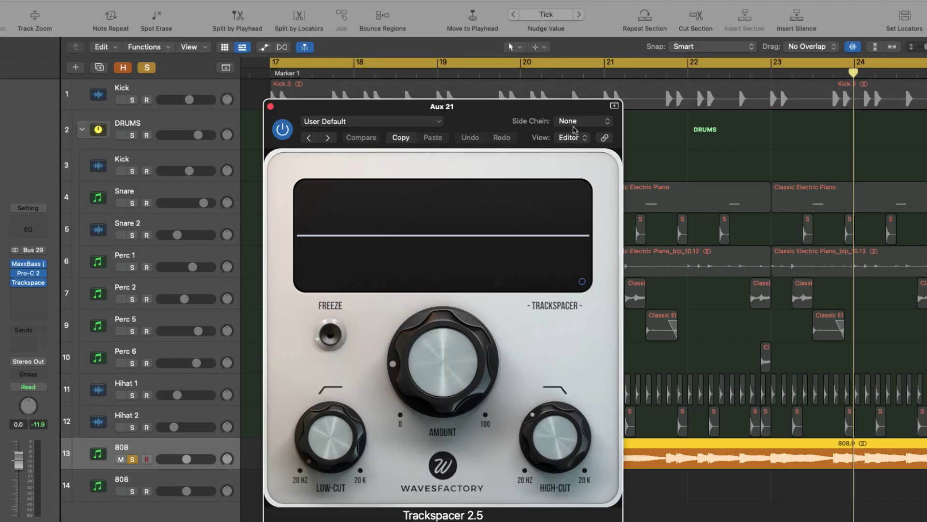
Set the side-chain source of Trackspacer 2.5 on the Bus 29 aux to the Kick audio track
click(575, 123)
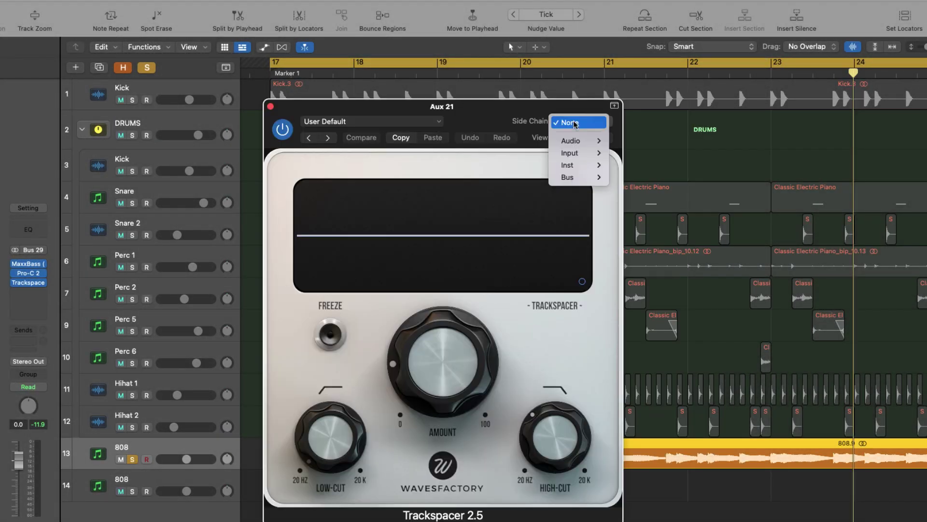
mouse_move(574, 140)
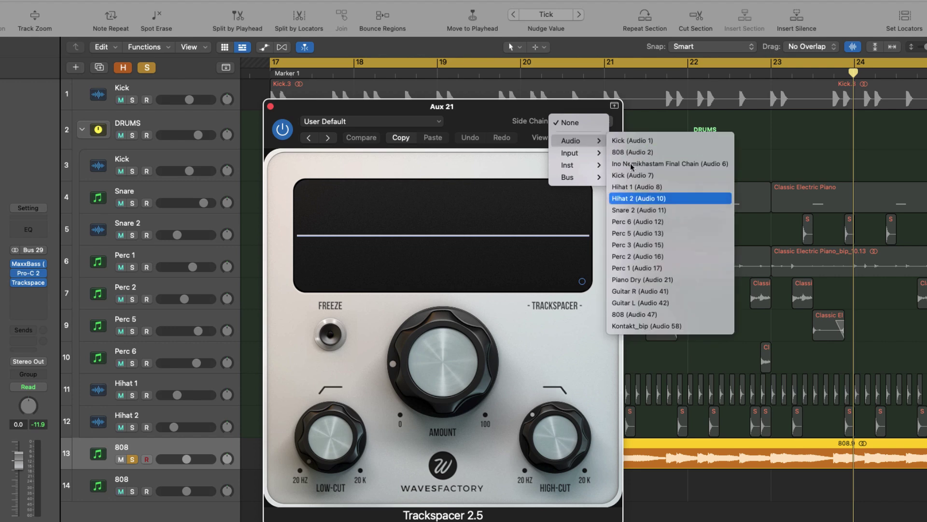
click(656, 144)
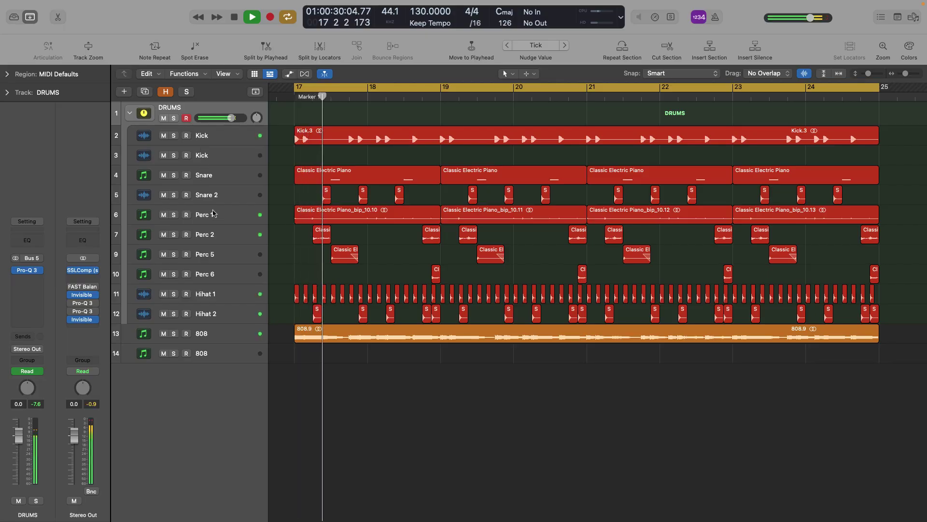